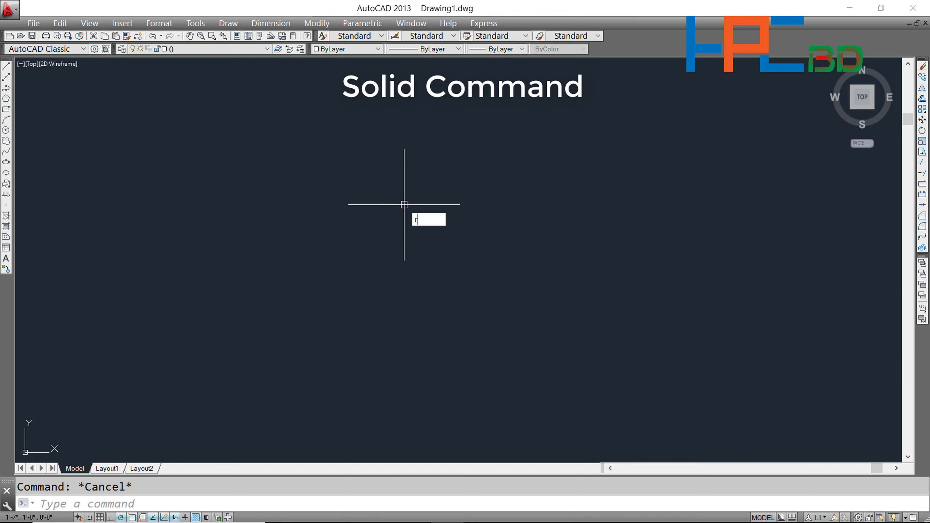
Draw two tall rectangles with REC, the second directly right of the first.
text(ec)
key(Return)
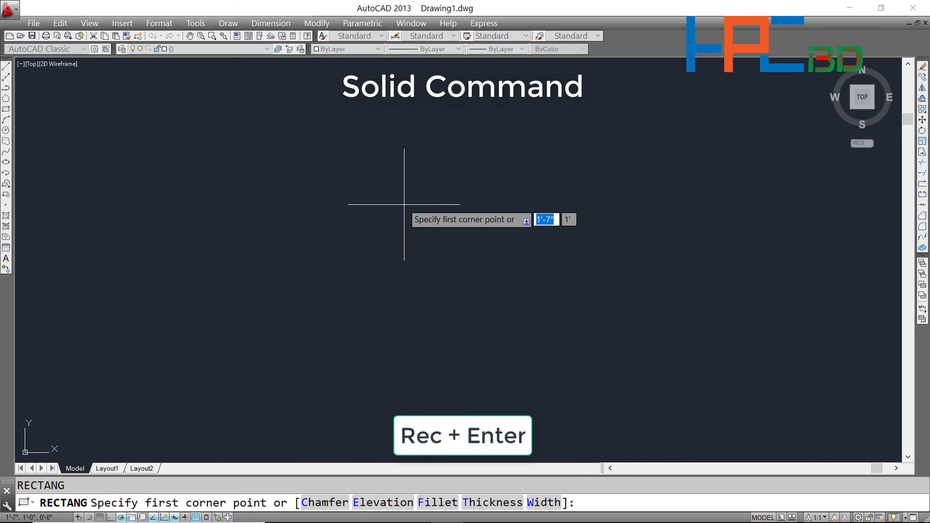
click(118, 203)
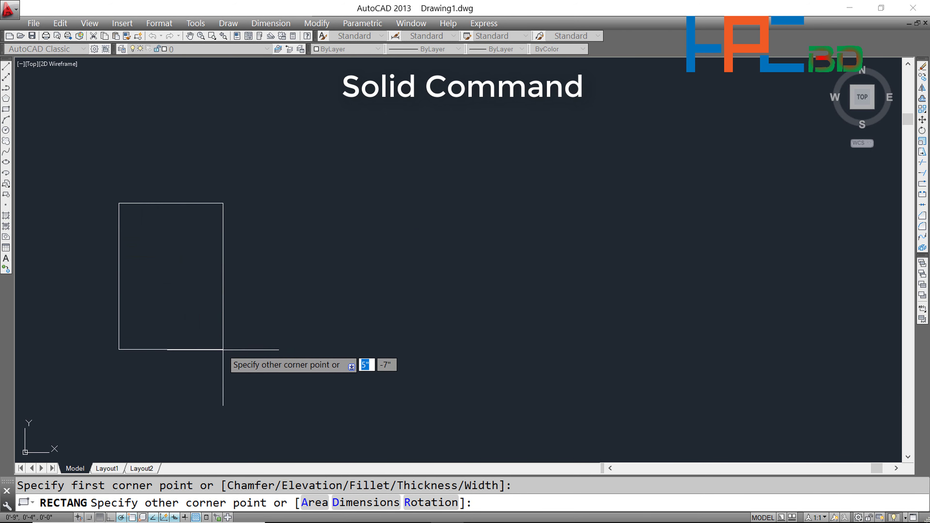
click(223, 361)
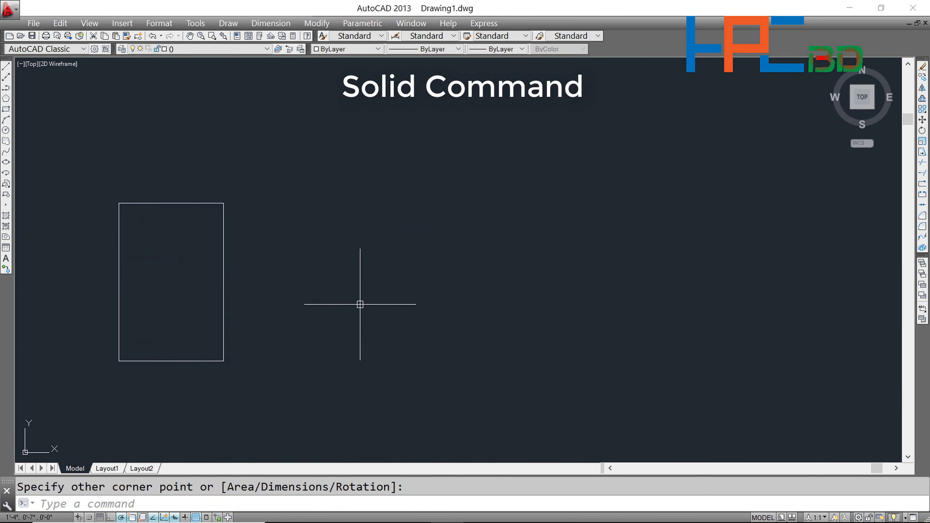
key(Return)
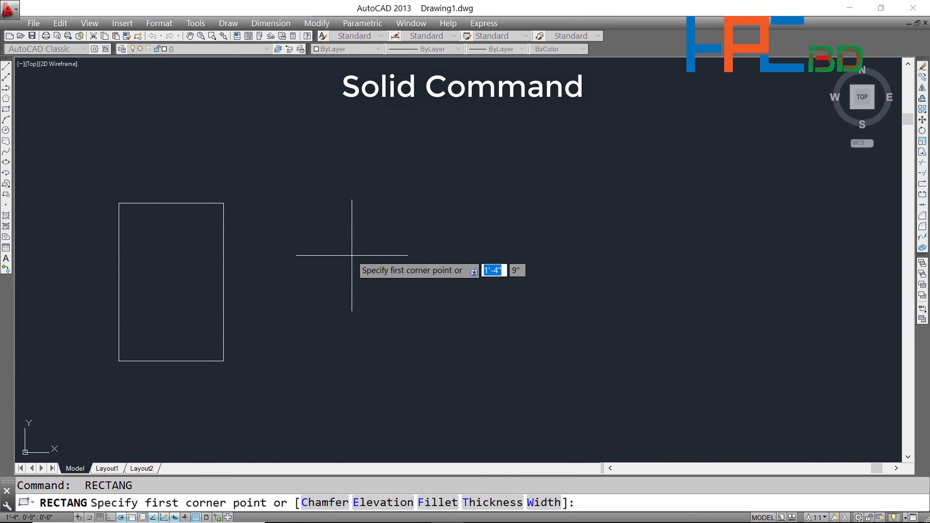
click(264, 205)
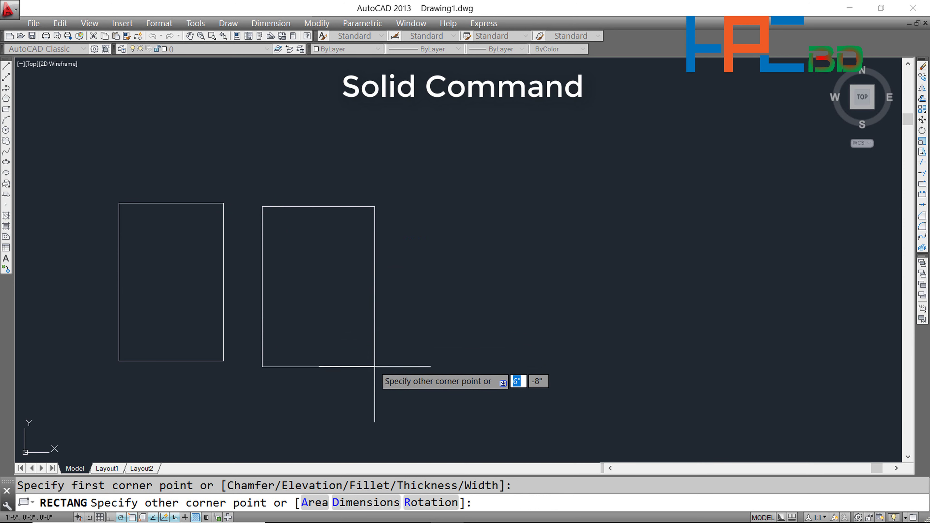
click(364, 361)
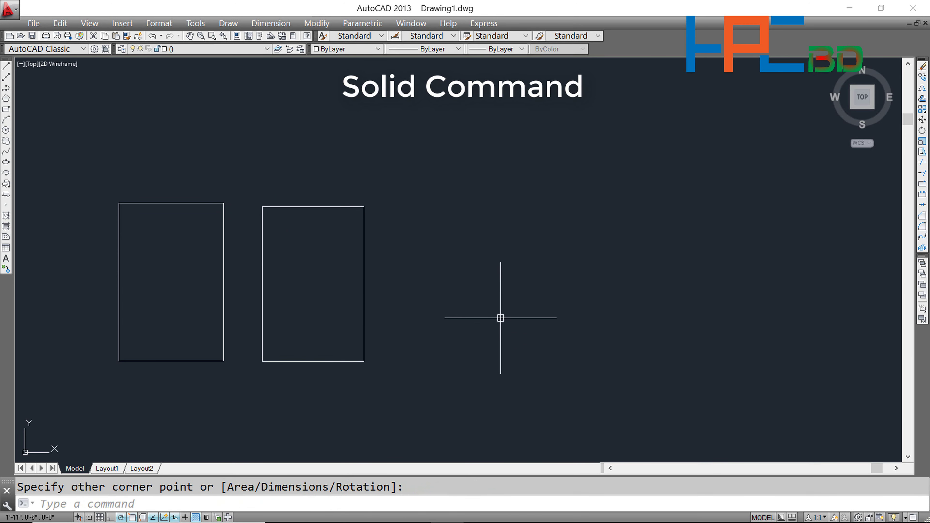
key(Return)
key(Escape)
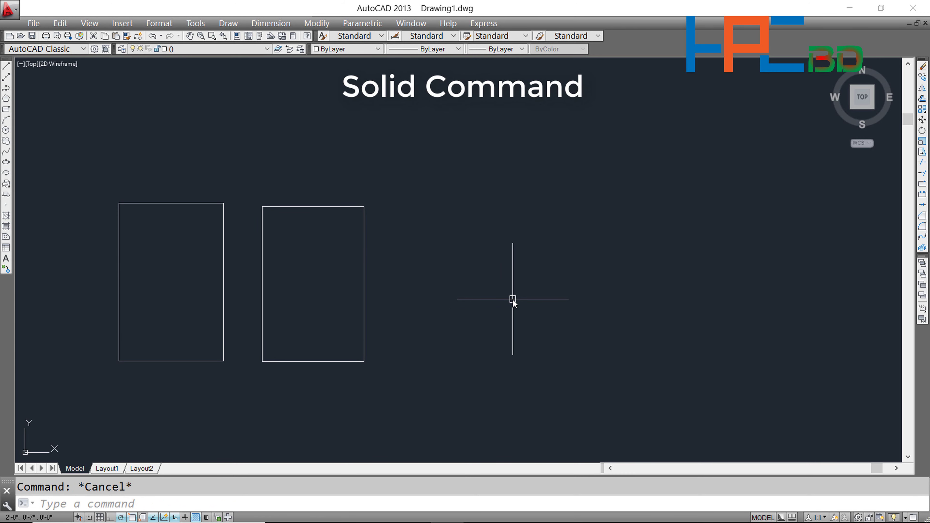
Draw an inscribed five-sided pentagon right of the rectangles, then pan the view slightly.
text(pol)
key(Return)
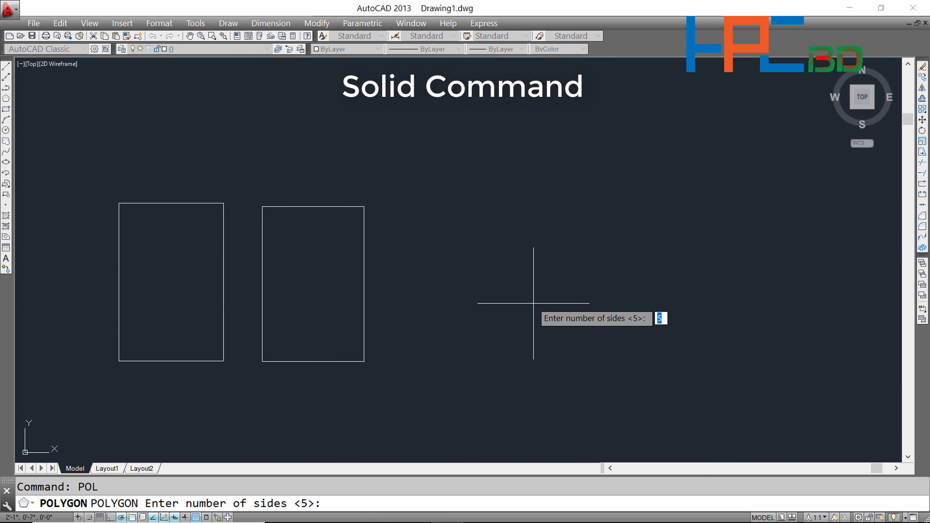
text(5)
key(Return)
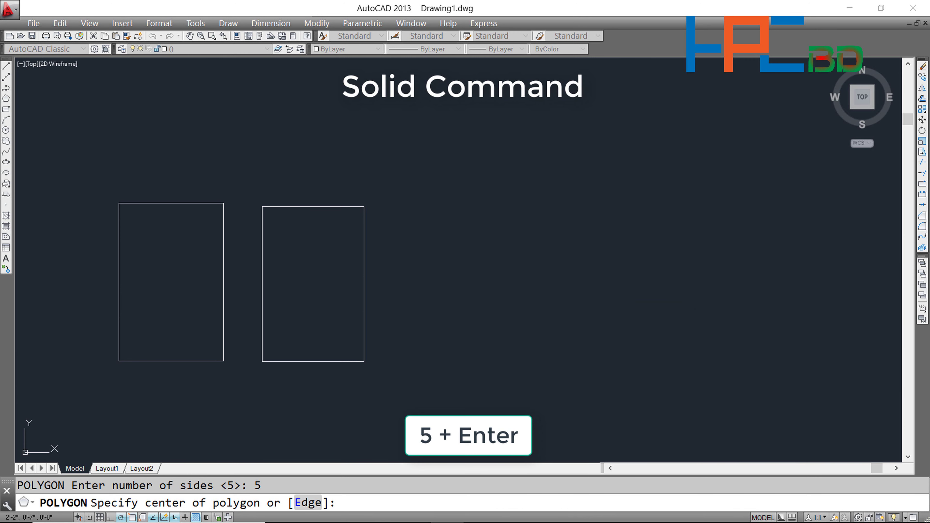
click(552, 293)
key(Return)
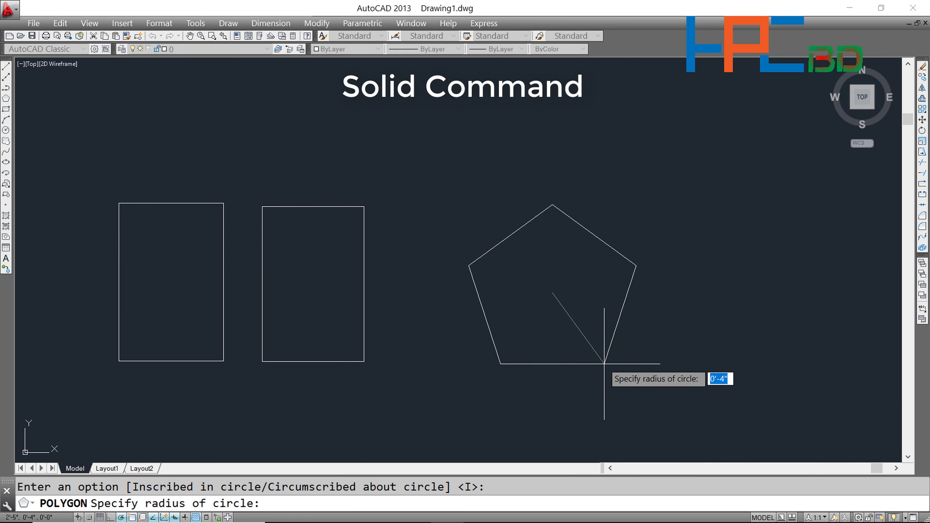
click(604, 364)
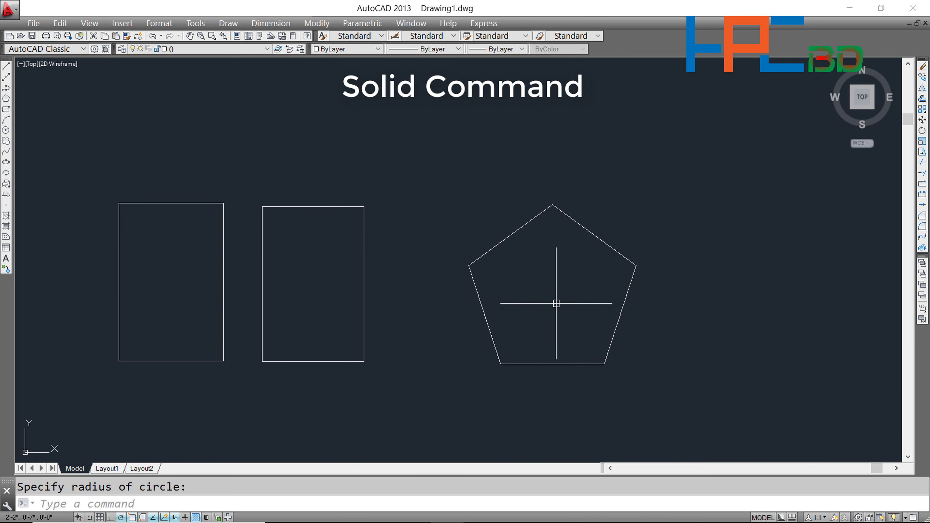
click(411, 314)
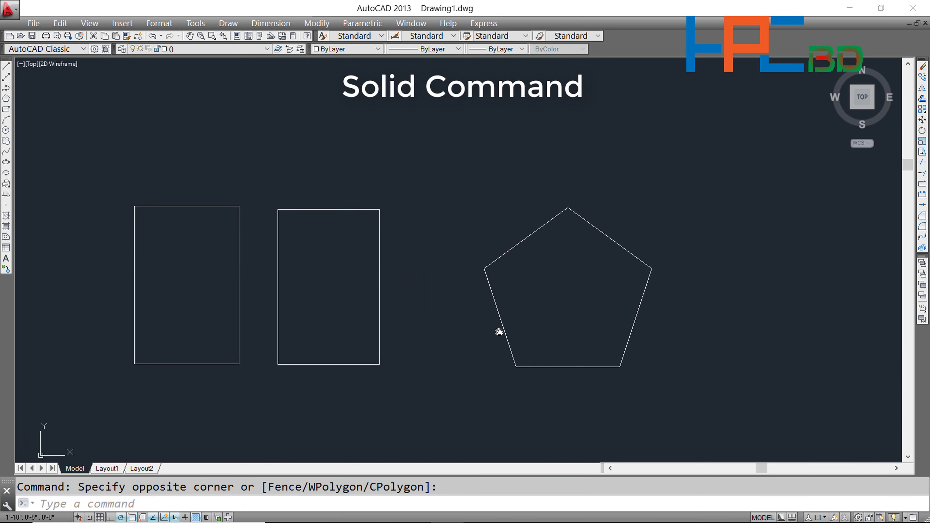
middle_drag(444, 323, 524, 387)
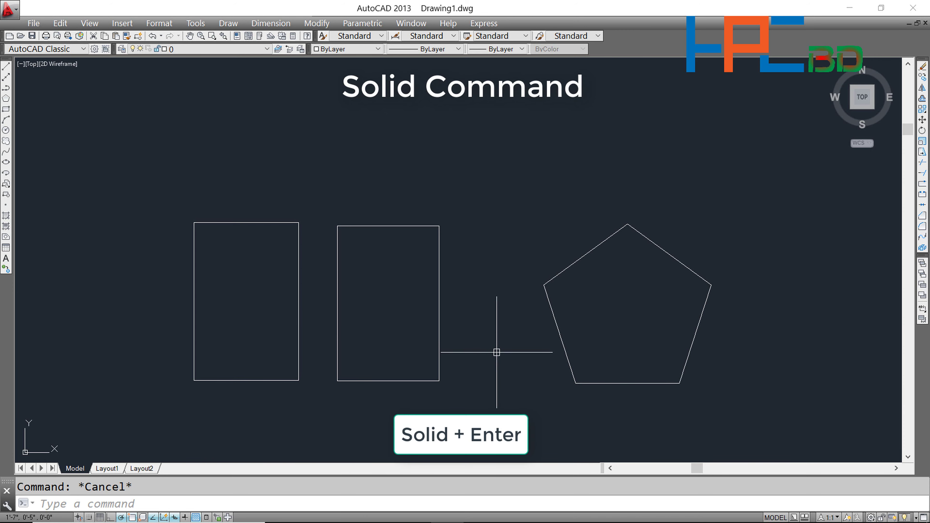
Start SOLID and pick the left rectangle's top-left, top-right and bottom-right corners.
text(ol)
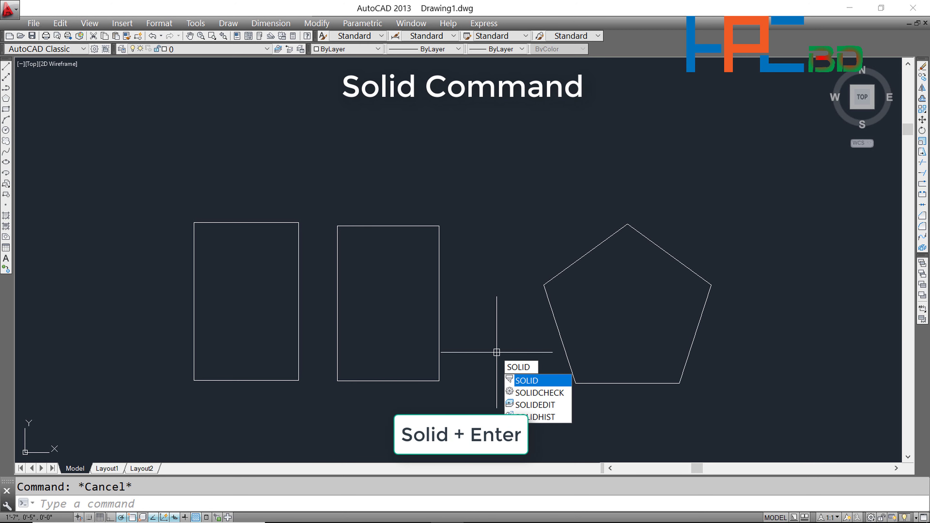
key(Return)
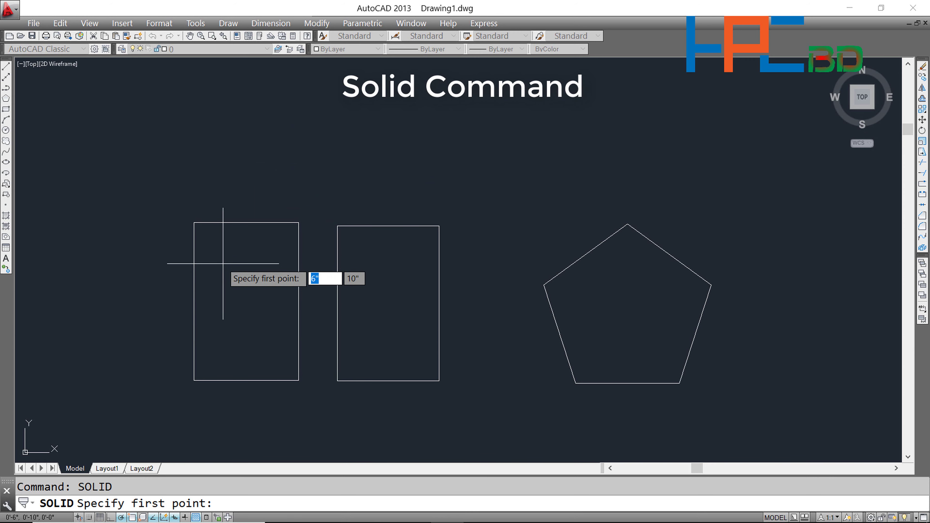
click(194, 223)
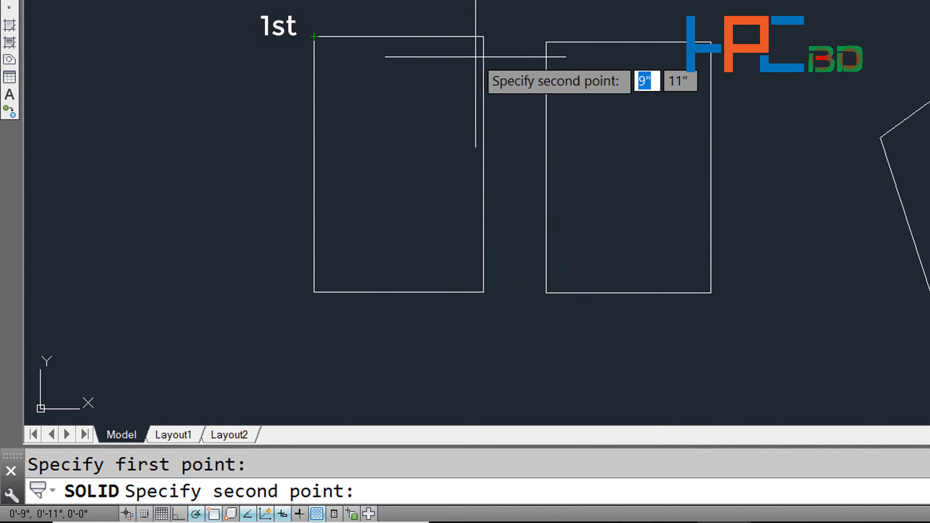
click(484, 36)
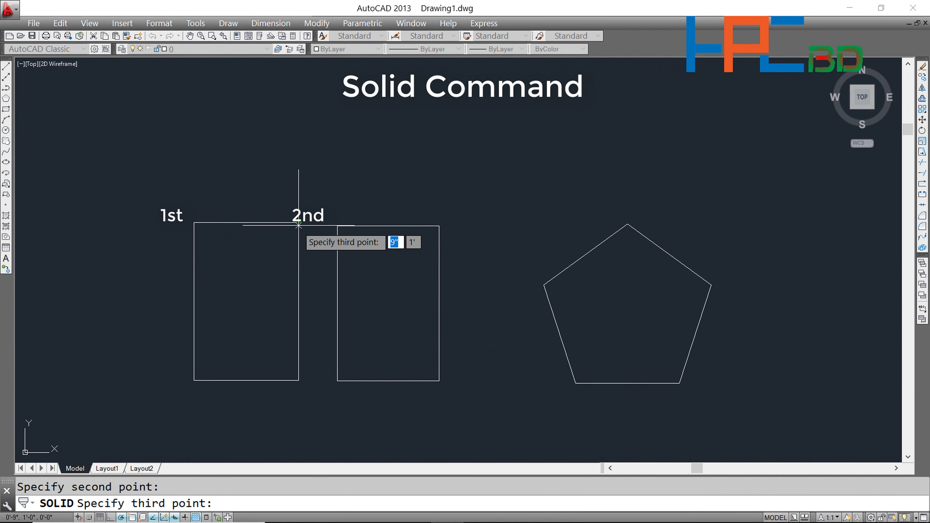
click(299, 380)
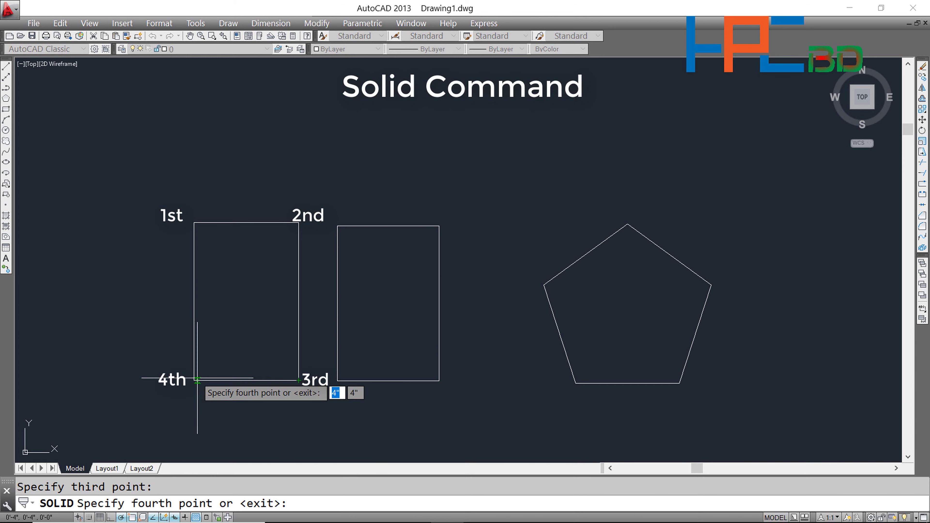
Pick the left rectangle's bottom-left corner to complete the bowtie fill, then end SOLID.
click(194, 380)
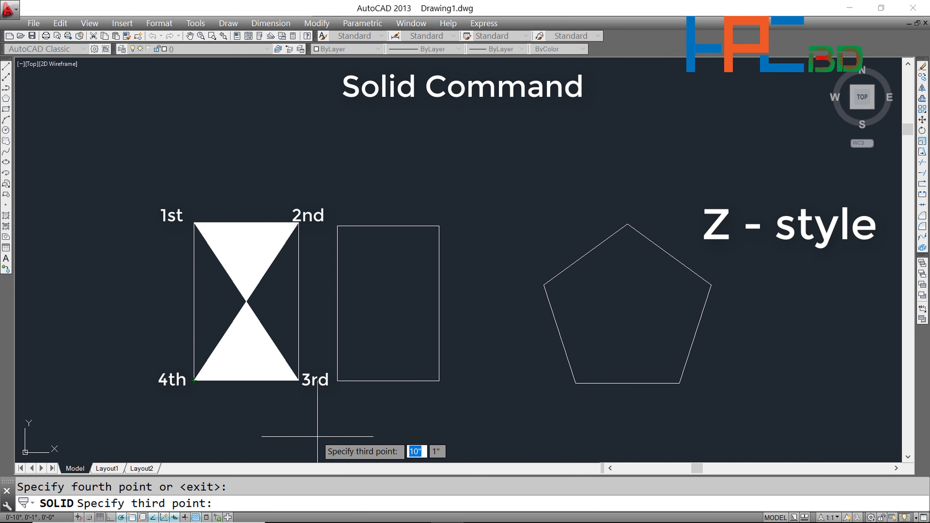
key(Escape)
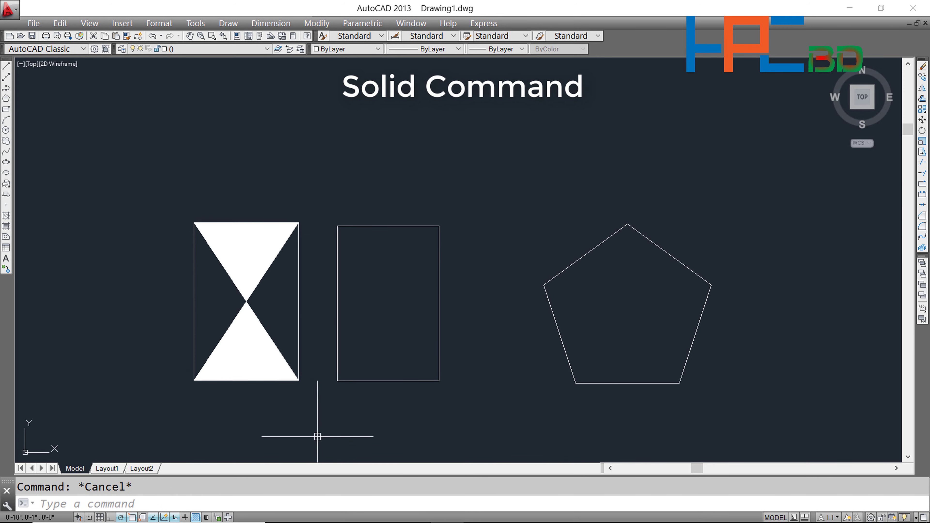
Fill the middle rectangle with SOLID via its top-left, top-right, bottom-left, bottom-right corners.
text(S)
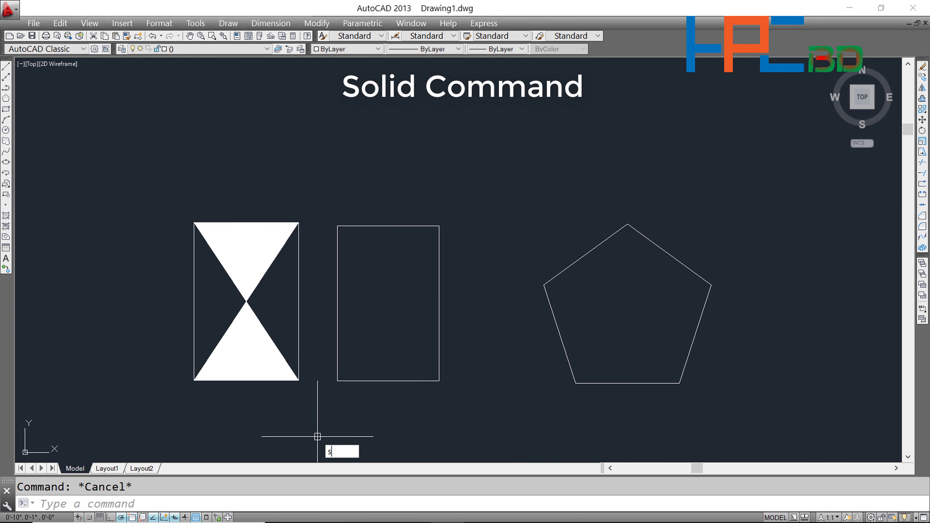
text(OLii)
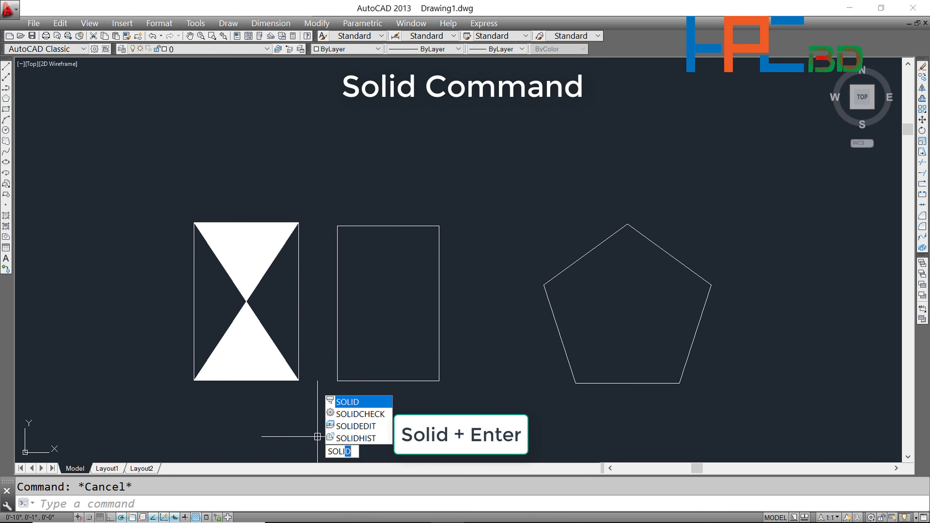
key(Return)
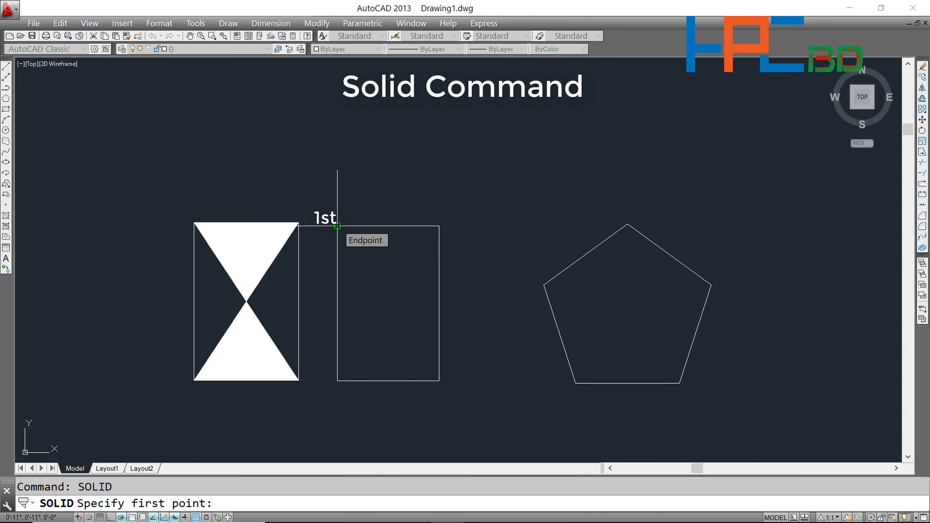
click(337, 226)
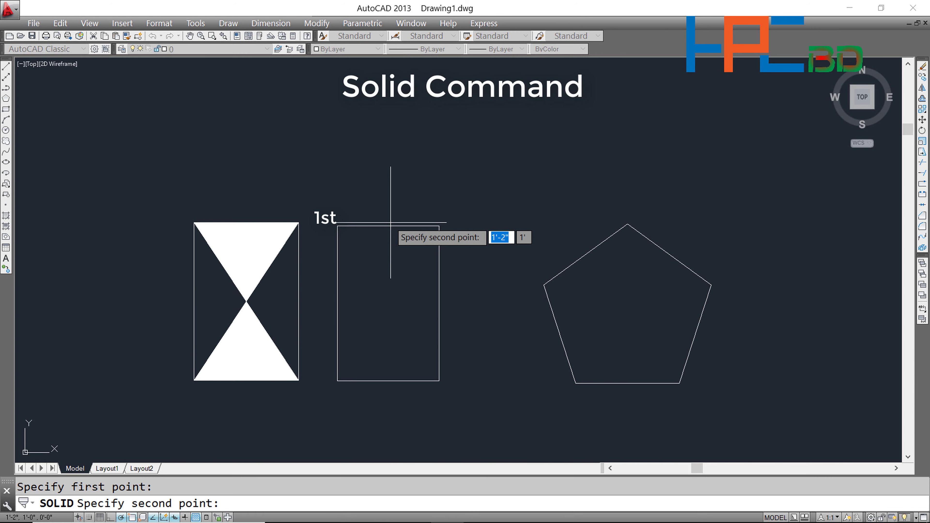
click(439, 226)
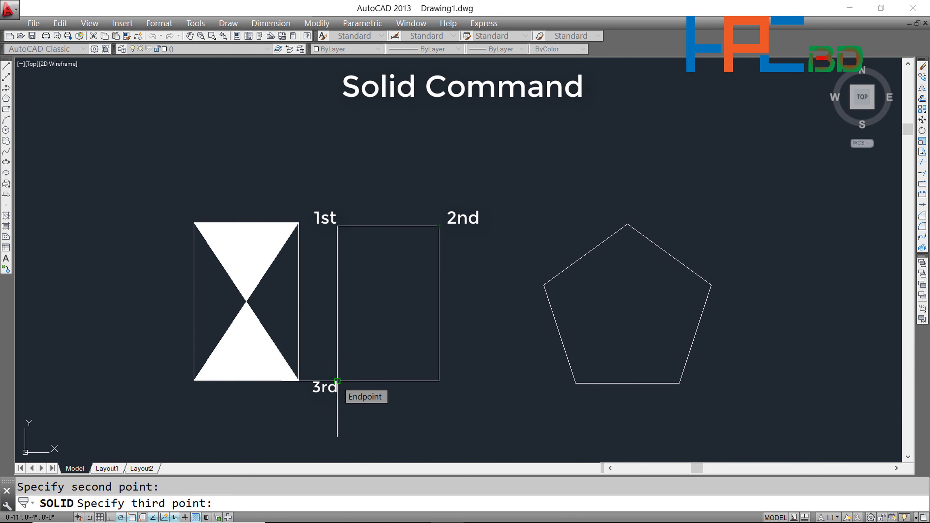
click(338, 381)
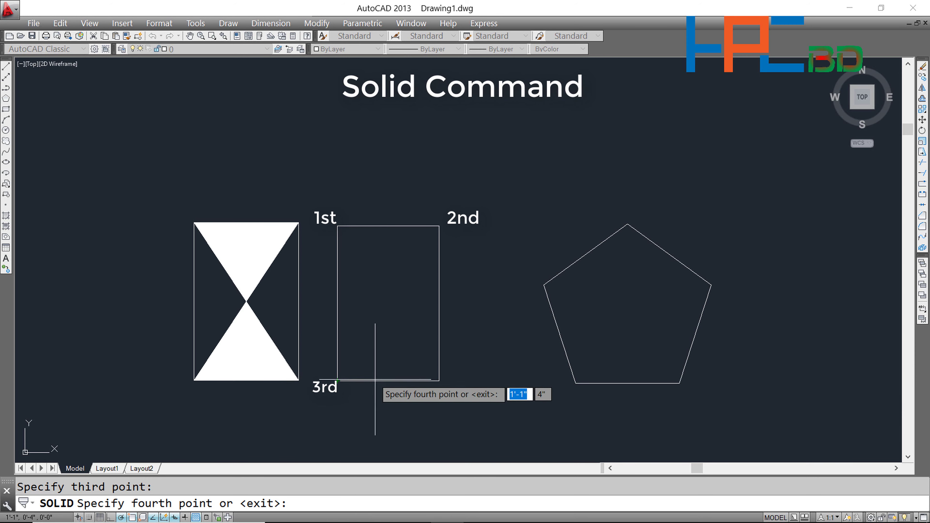
click(440, 381)
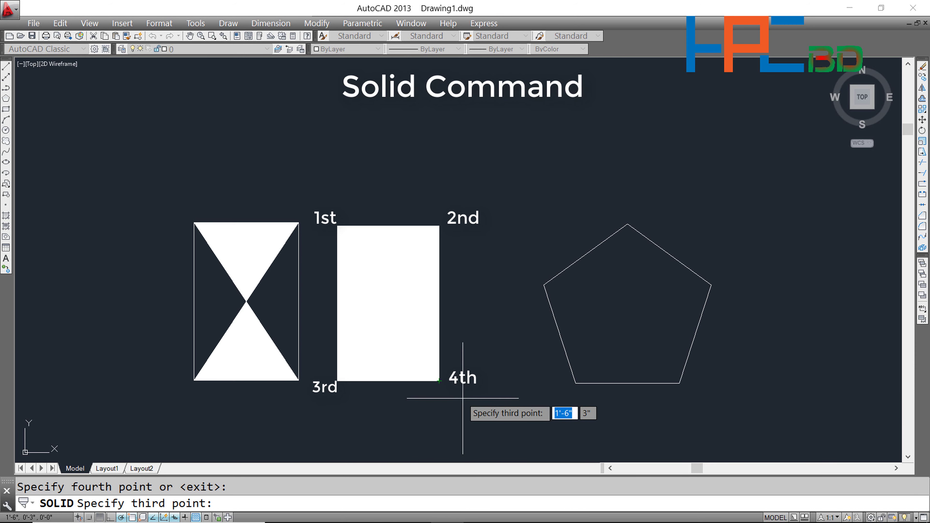
End SOLID and pan the drawing so the shapes shift left.
key(Escape)
key(Escape)
middle_drag(839, 341, 728, 357)
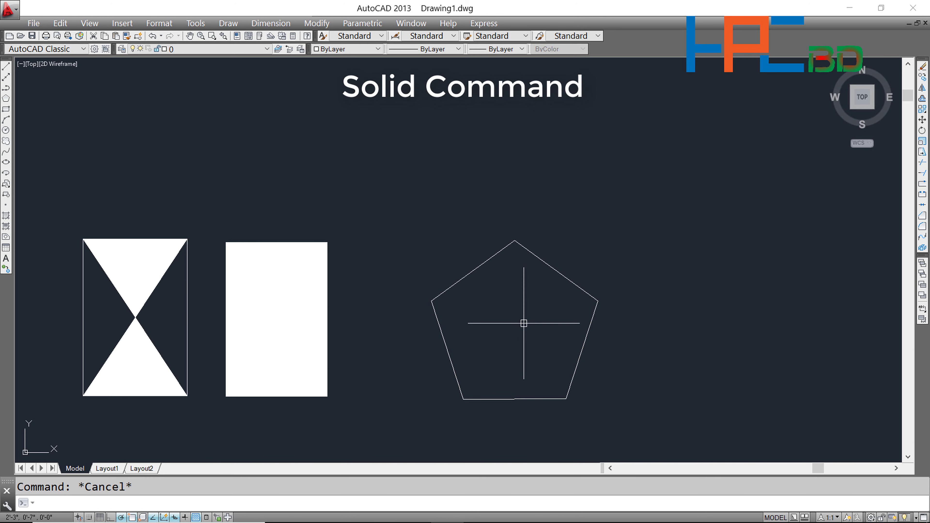
Fill the pentagon's lower part with SOLID from its left and right vertices down.
text(SOL)
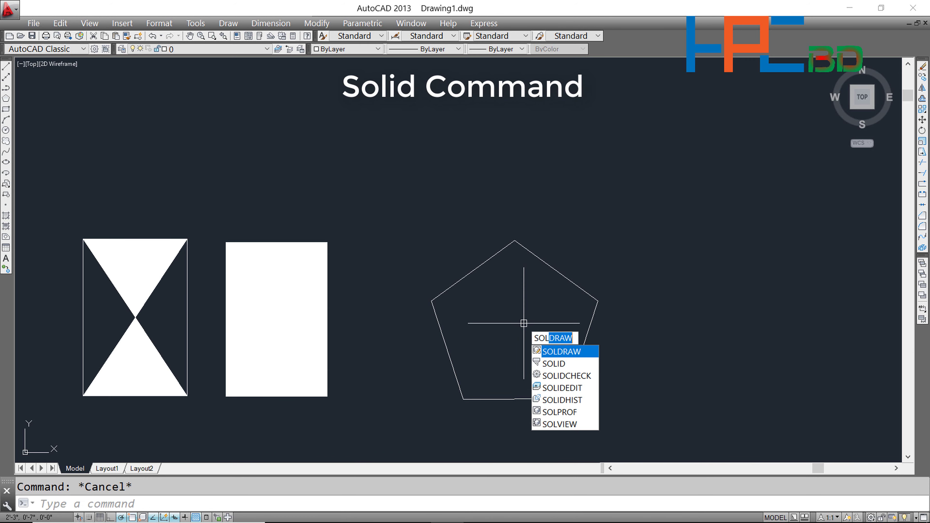
text(ID)
key(Return)
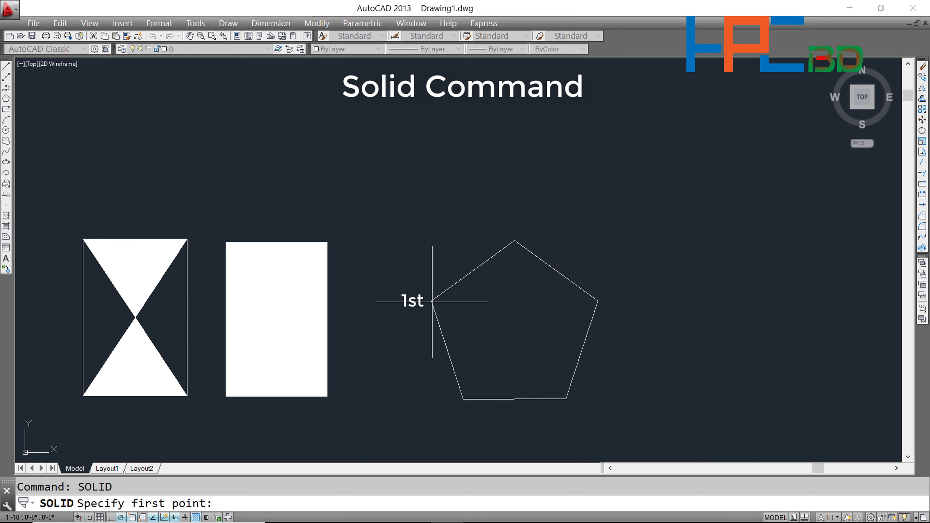
click(431, 301)
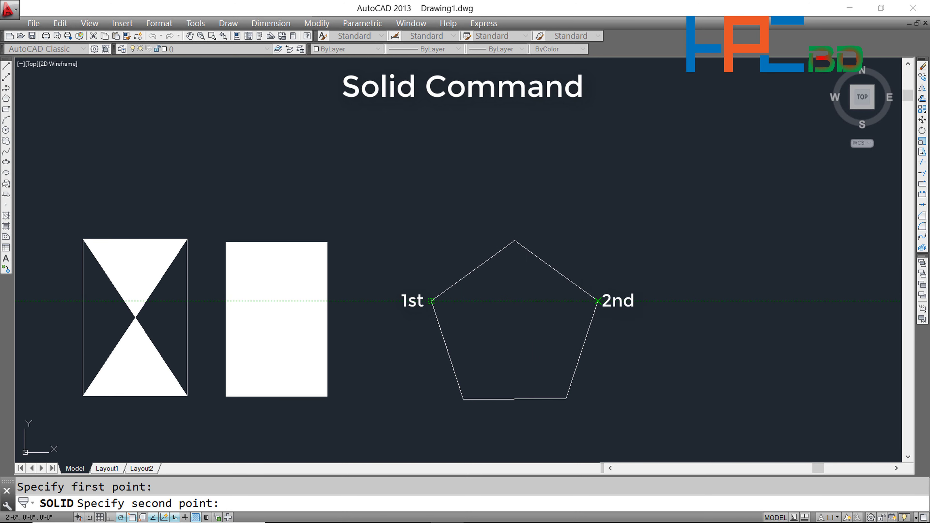
click(595, 301)
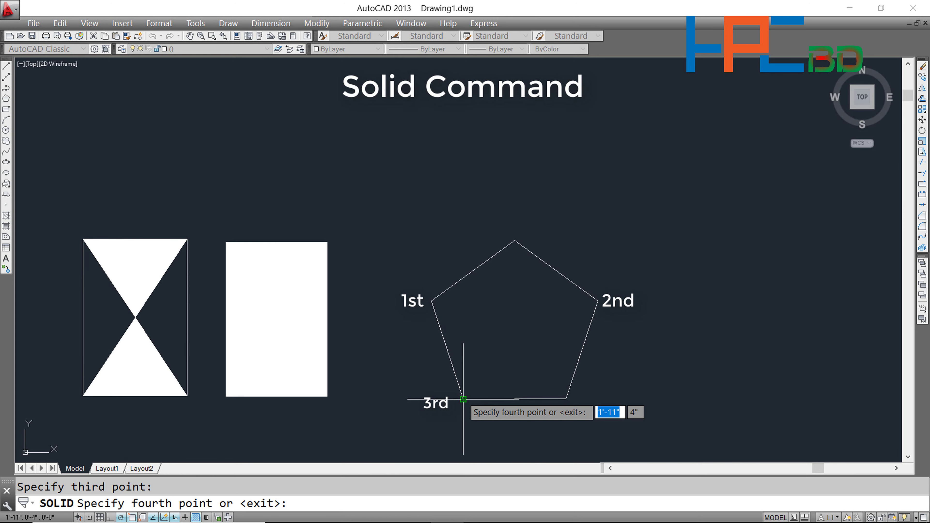
click(565, 399)
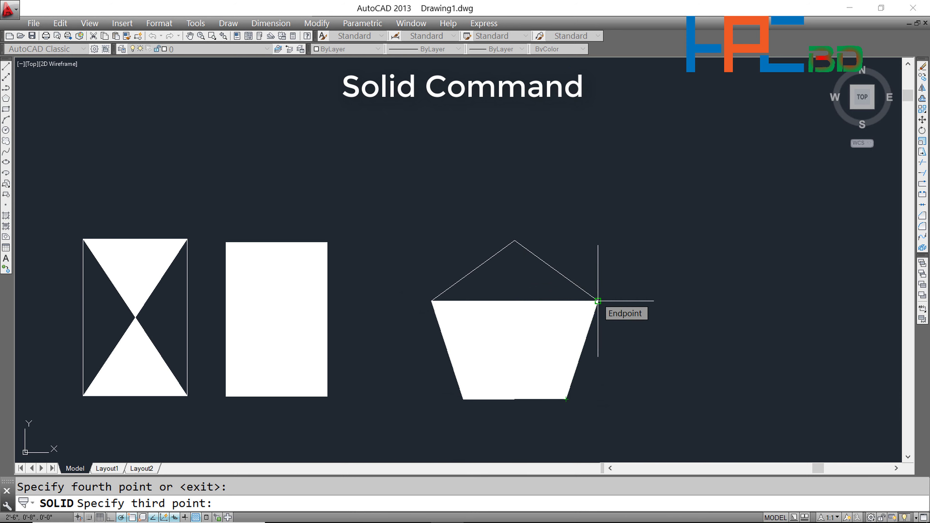
Fill the pentagon's top triangle through its right vertex, apex and left vertex.
click(598, 301)
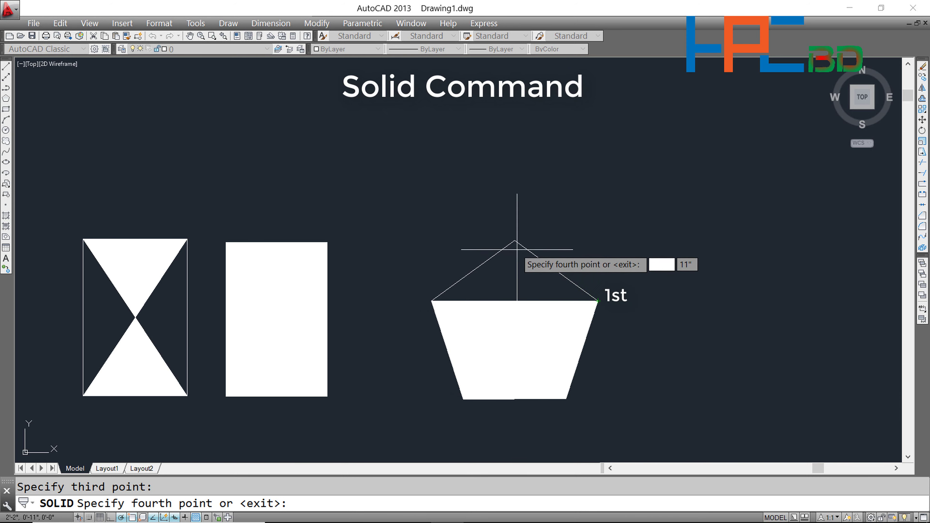
click(515, 242)
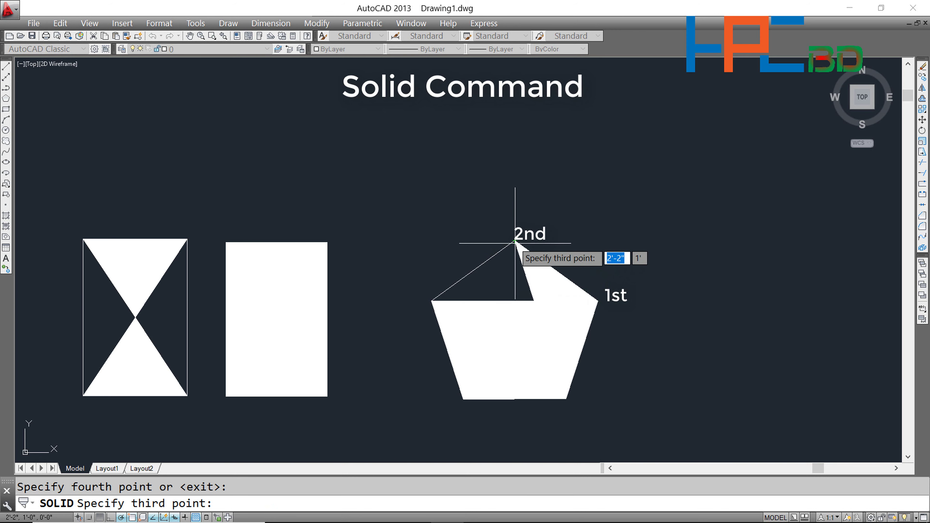
click(435, 300)
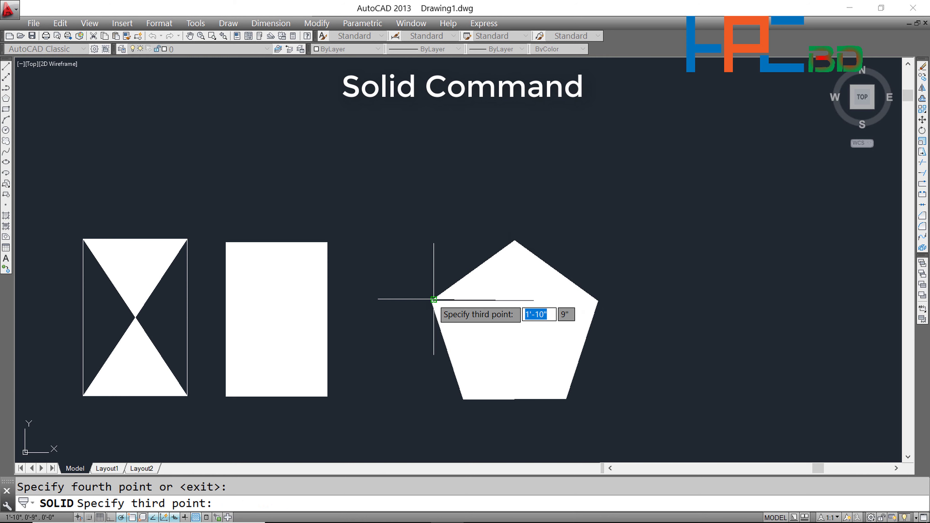
middle_drag(652, 336, 684, 333)
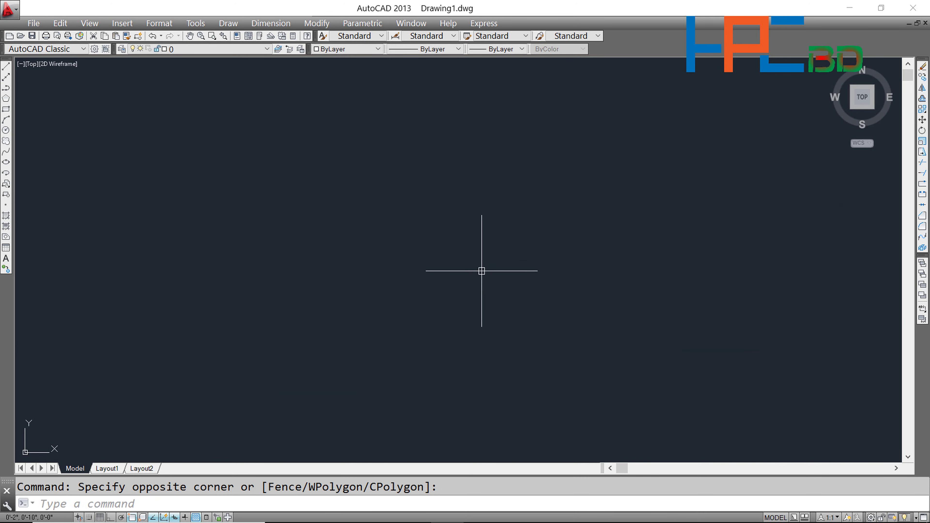
Dismiss the leftover selection prompt after erasing all the shapes.
key(Escape)
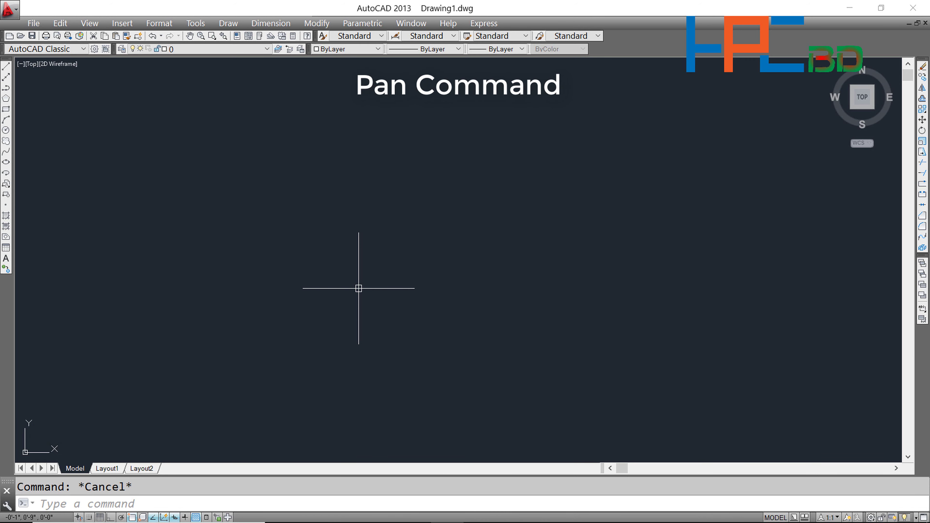
Draw a closed diamond from four LINE segments and end the command.
text(l)
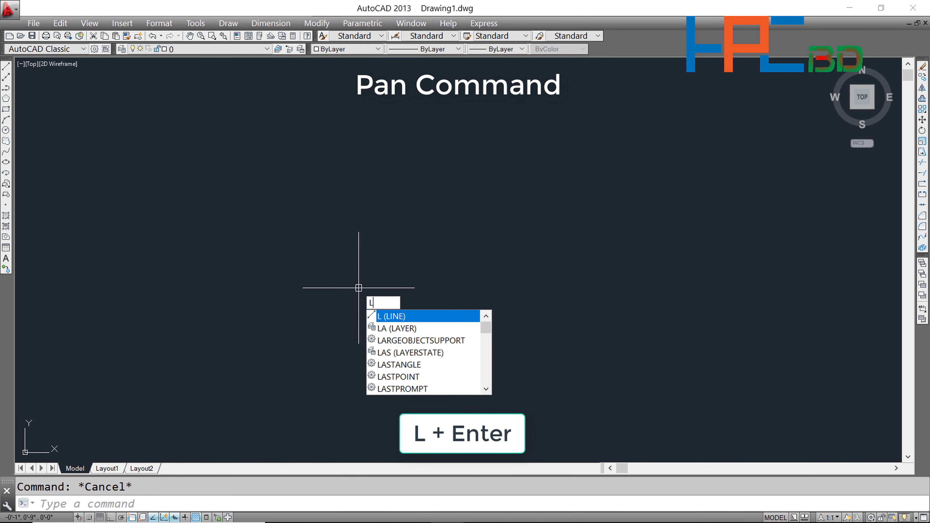
key(Return)
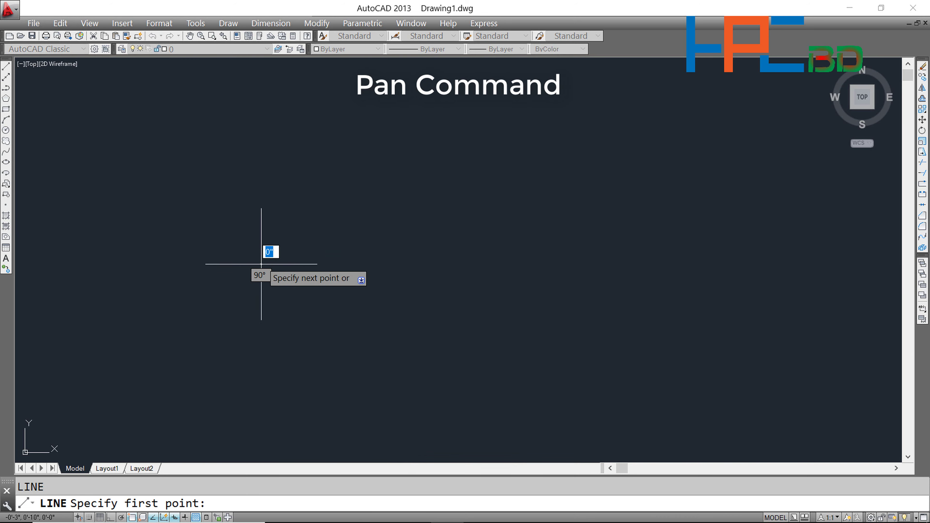
click(261, 264)
click(376, 187)
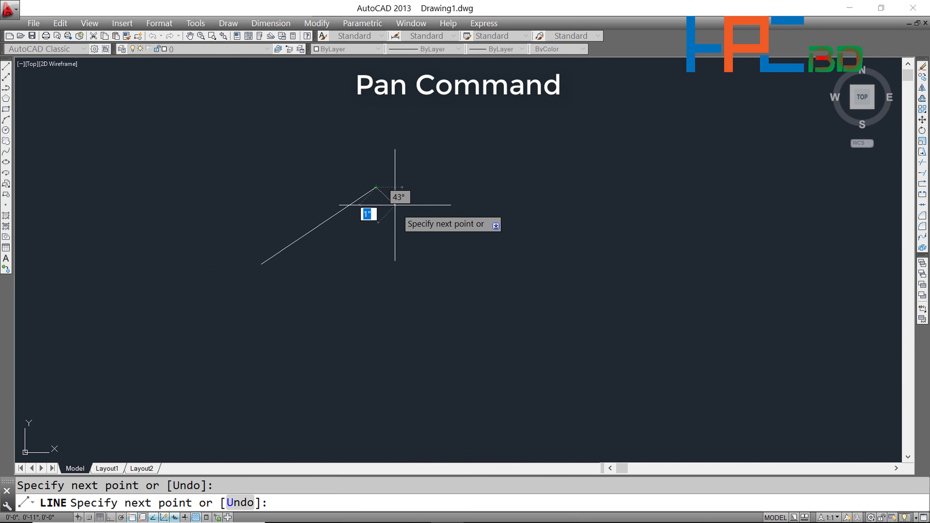
click(474, 286)
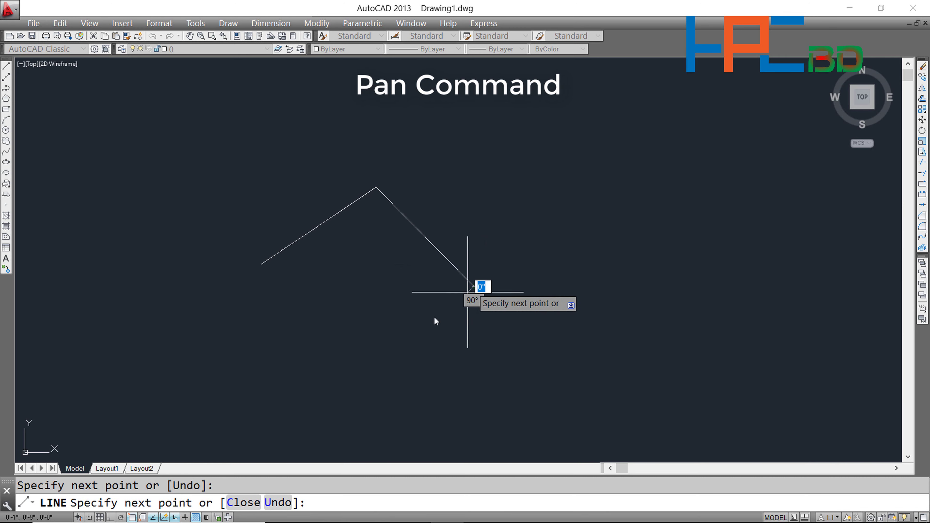
click(361, 364)
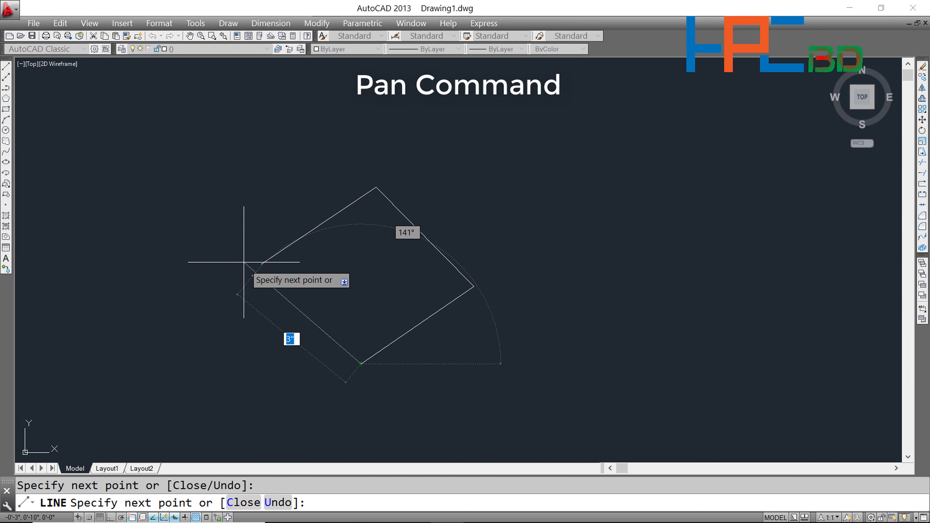
click(261, 264)
key(Return)
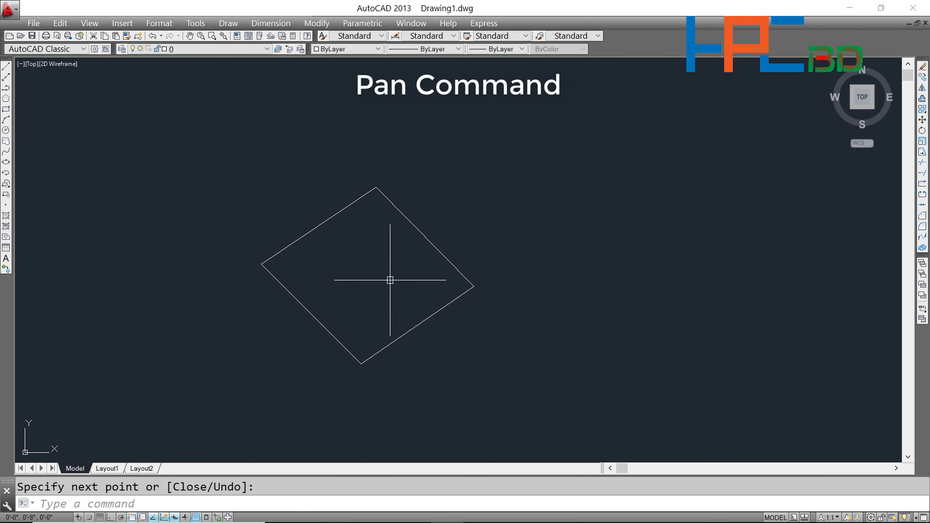
key(Escape)
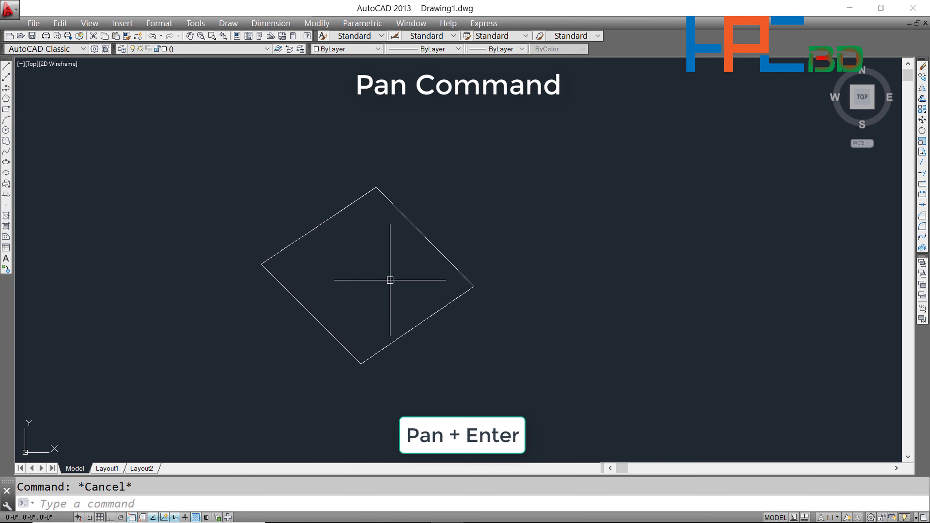
Pan the view with PAN so the diamond ends up lower and to the right.
text(pn)
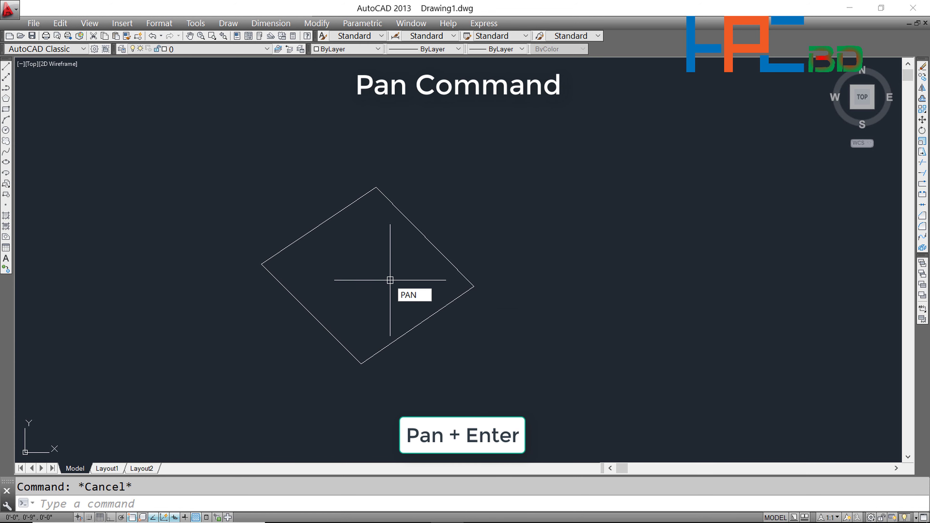
key(Return)
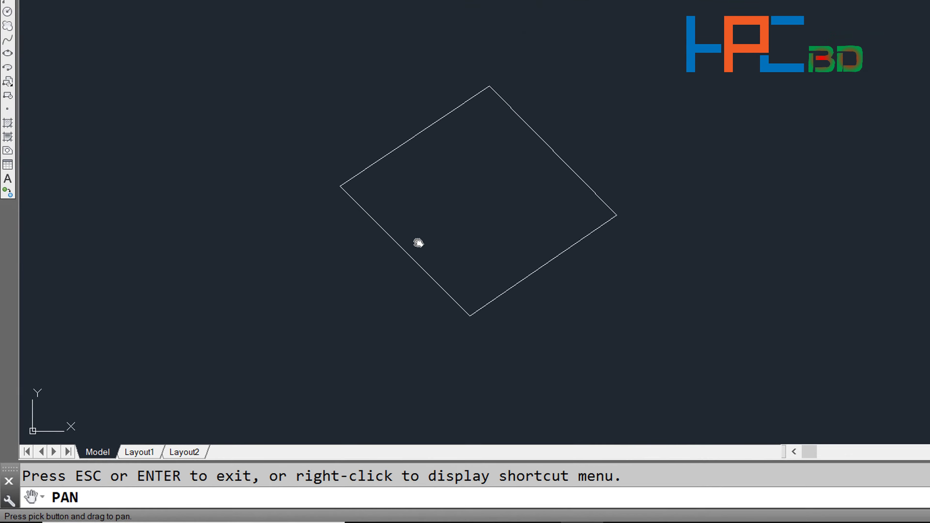
drag(375, 273, 729, 93)
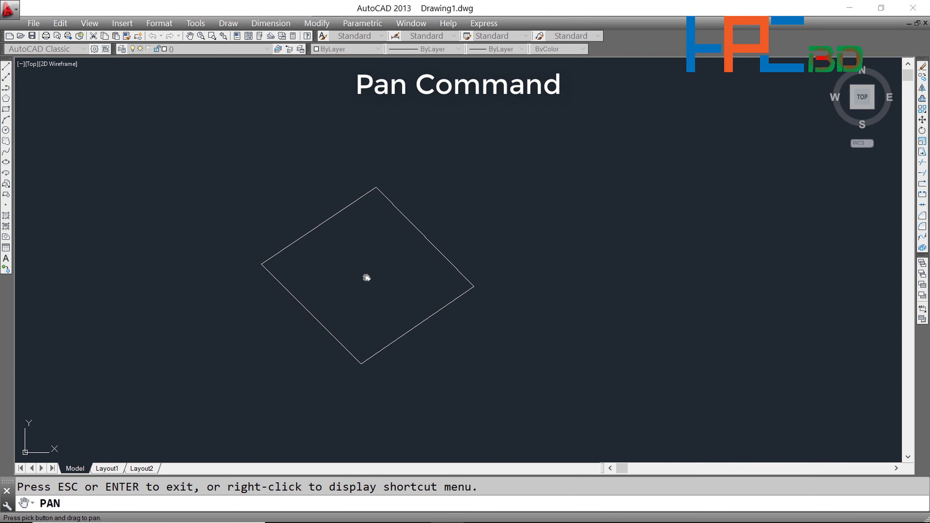
mouse_move(382, 272)
mouse_down()
mouse_move(457, 296)
mouse_move(508, 280)
mouse_move(505, 266)
mouse_move(451, 275)
mouse_move(451, 303)
mouse_move(436, 280)
mouse_move(453, 306)
mouse_move(411, 327)
mouse_move(407, 264)
mouse_move(430, 276)
mouse_move(433, 259)
mouse_move(425, 297)
mouse_move(417, 256)
mouse_move(438, 285)
mouse_move(434, 312)
mouse_move(440, 286)
mouse_move(395, 287)
mouse_move(461, 282)
mouse_move(351, 268)
mouse_move(422, 295)
mouse_move(397, 292)
mouse_up()
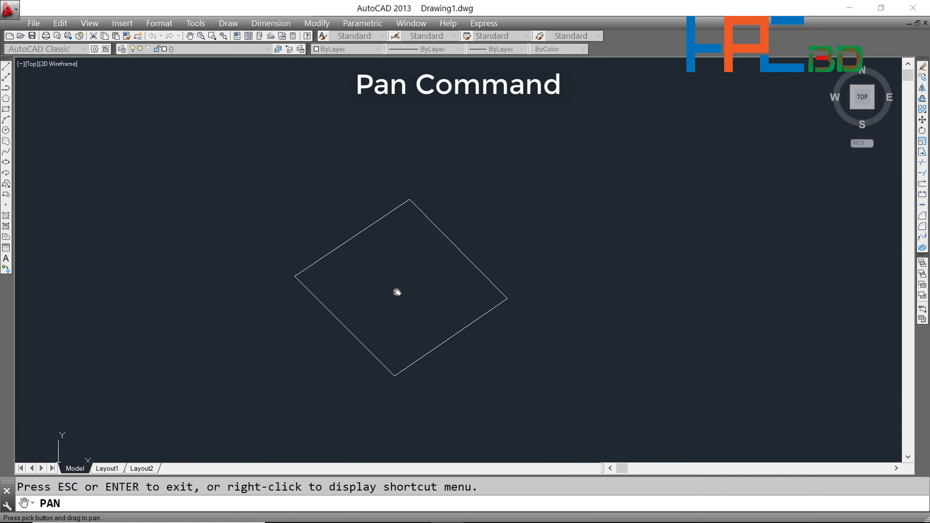
Select everything and erase the diamond's four lines, clearing the canvas.
key(Escape)
key(ctrl+a)
key(Delete)
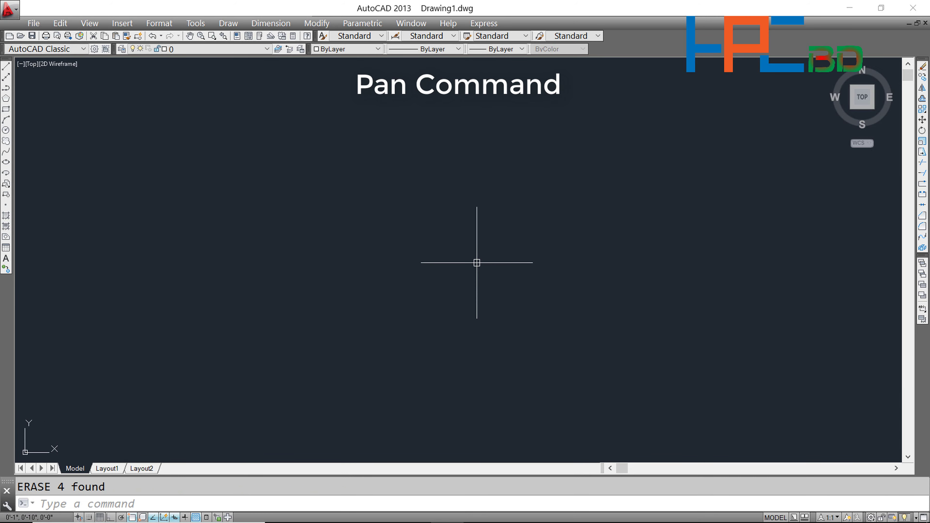
key(Escape)
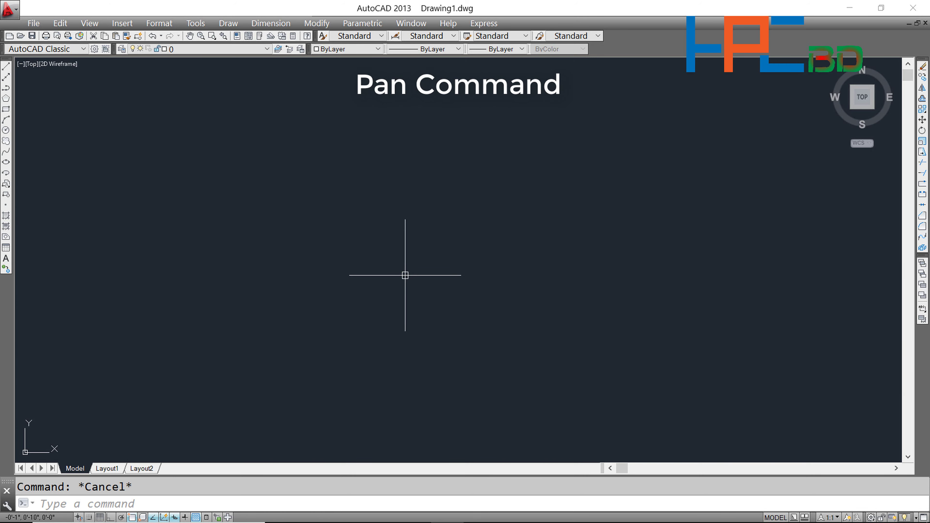
Draw a tall rectangle with the REC command just left of the canvas centre.
text(rec)
key(Return)
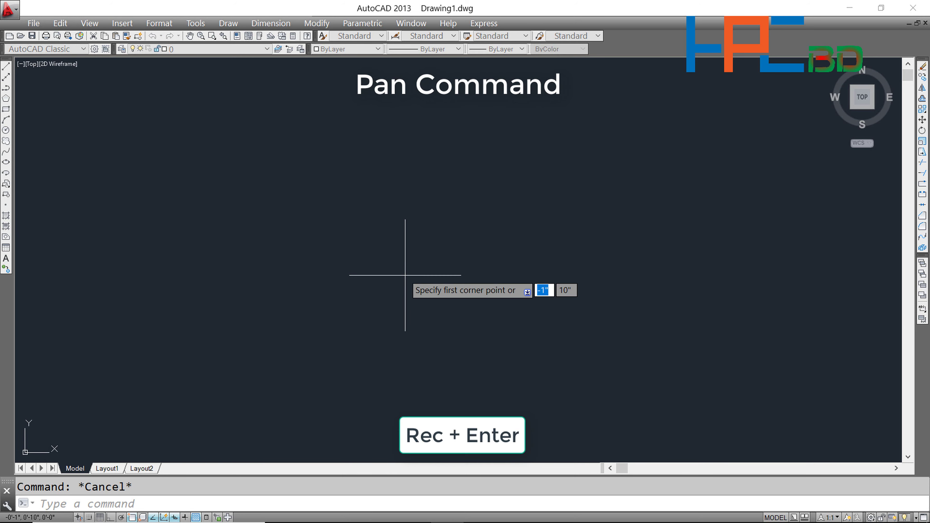
click(346, 176)
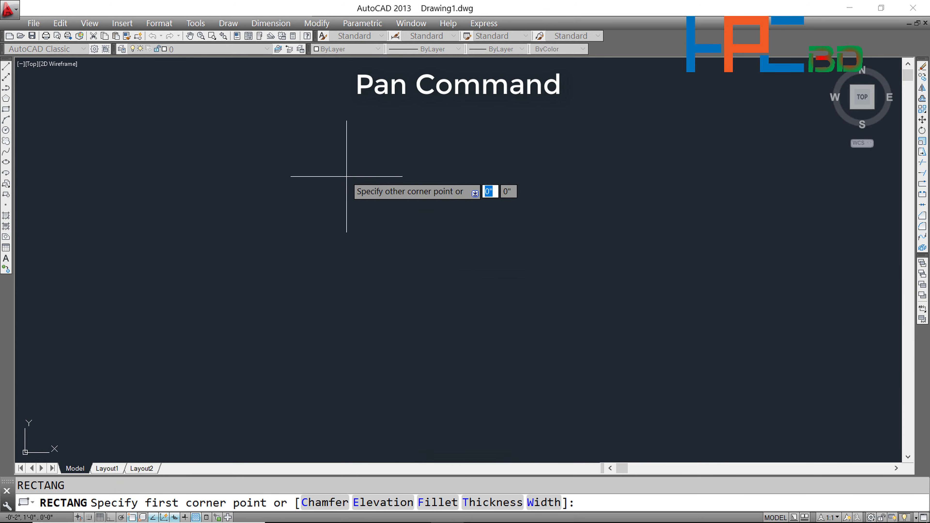
click(497, 356)
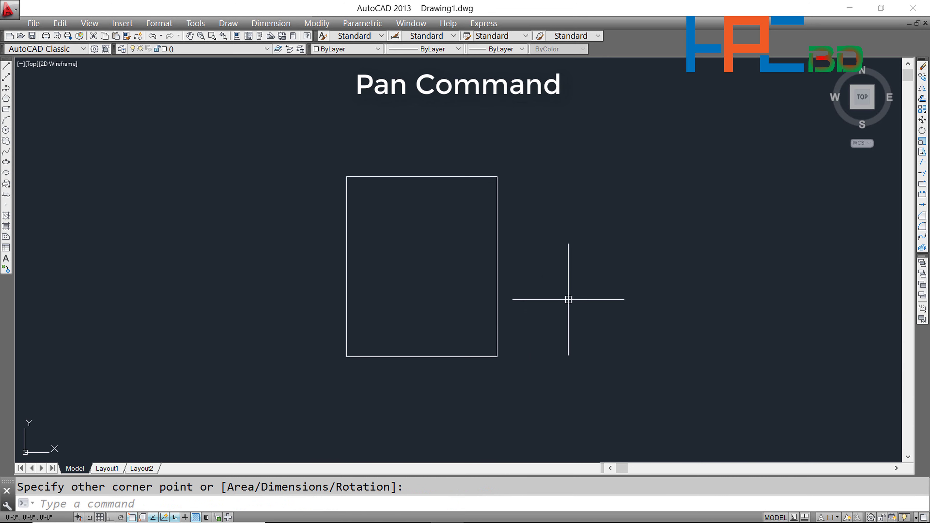
key(Escape)
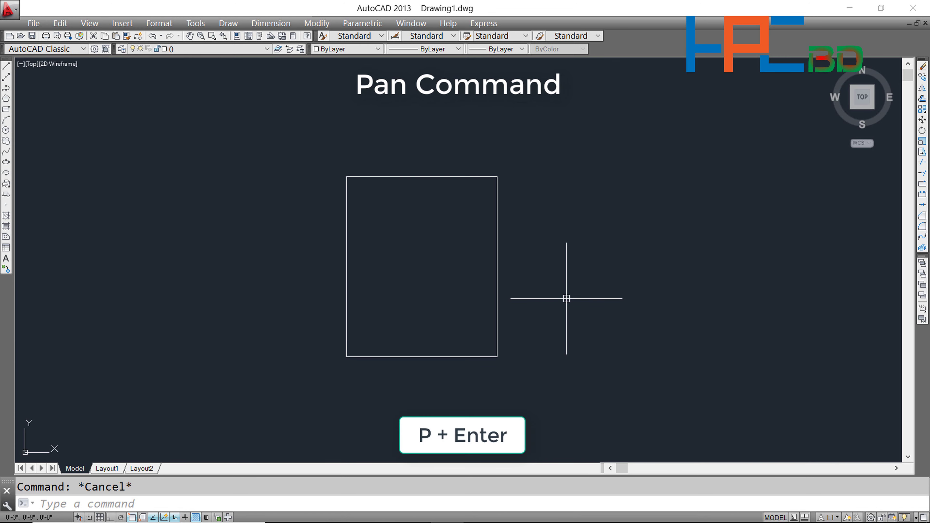
Pan the view with the P command, shifting the rectangle down and to the left.
text(P)
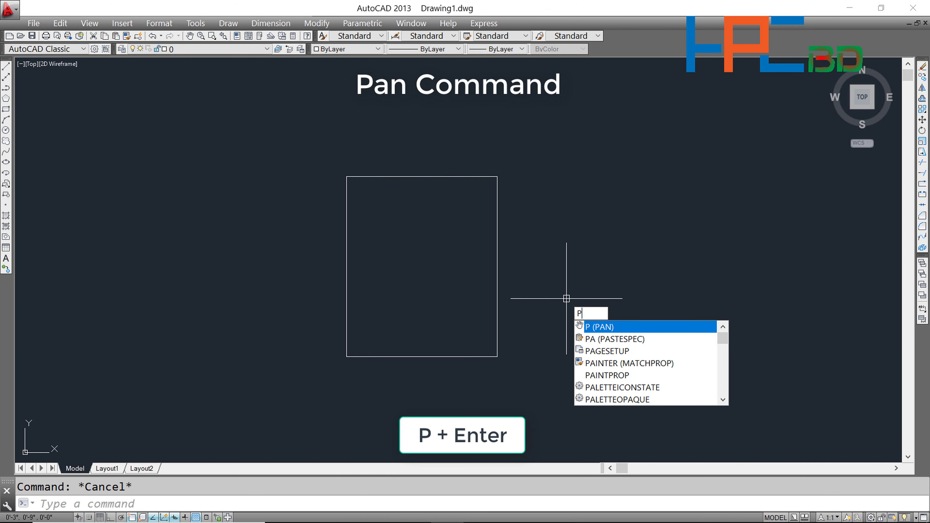
key(Return)
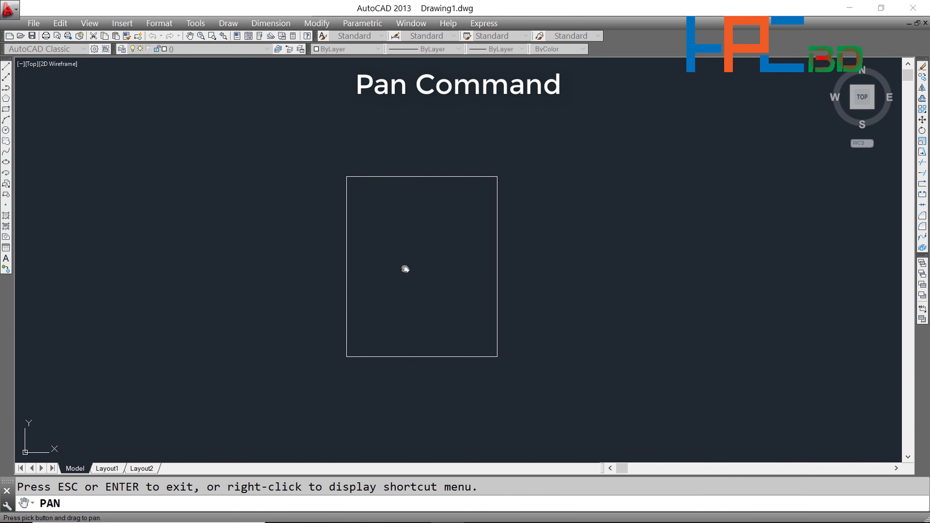
mouse_move(457, 254)
mouse_down()
mouse_move(438, 310)
mouse_move(312, 249)
mouse_move(332, 316)
mouse_move(448, 323)
mouse_move(670, 281)
mouse_move(315, 263)
mouse_move(216, 247)
mouse_move(770, 289)
mouse_move(517, 310)
mouse_move(415, 293)
mouse_move(432, 299)
mouse_up()
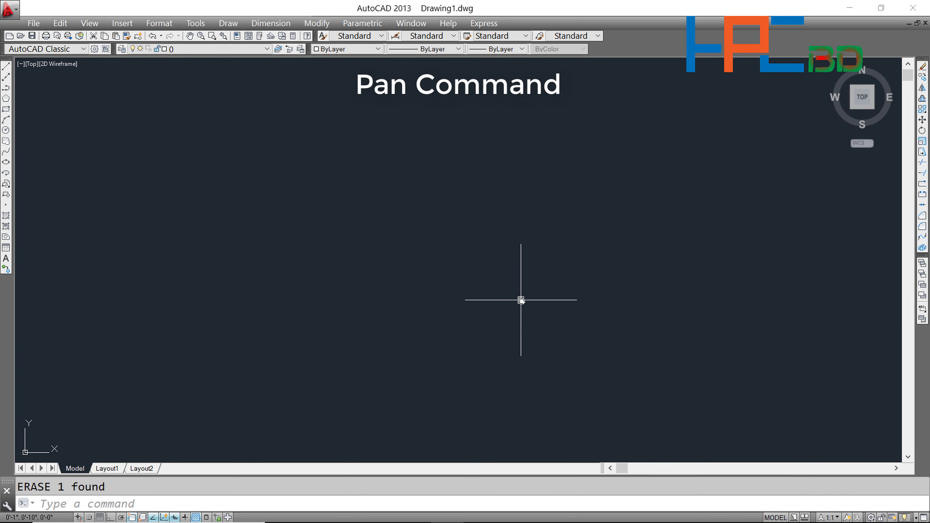
Draw a circle slightly left of centre by picking its center and a radius point.
key(Escape)
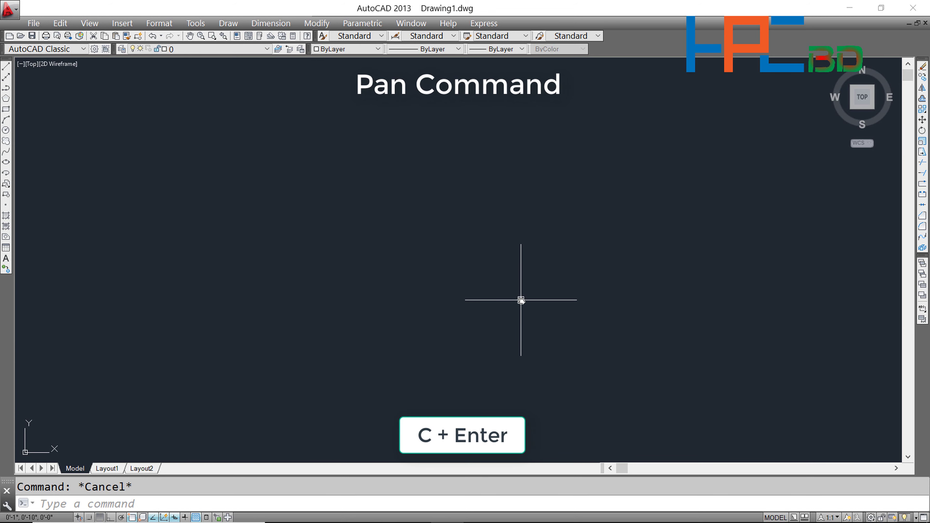
text(c)
key(Return)
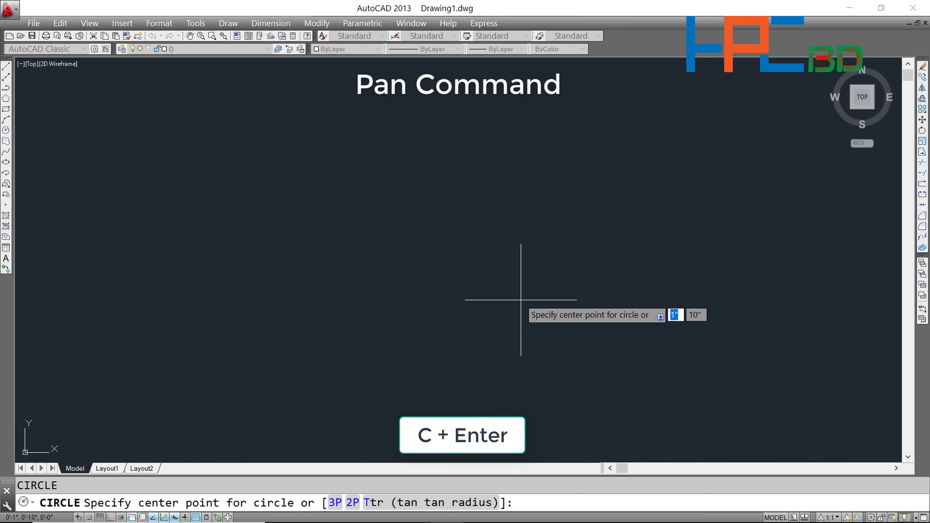
click(378, 263)
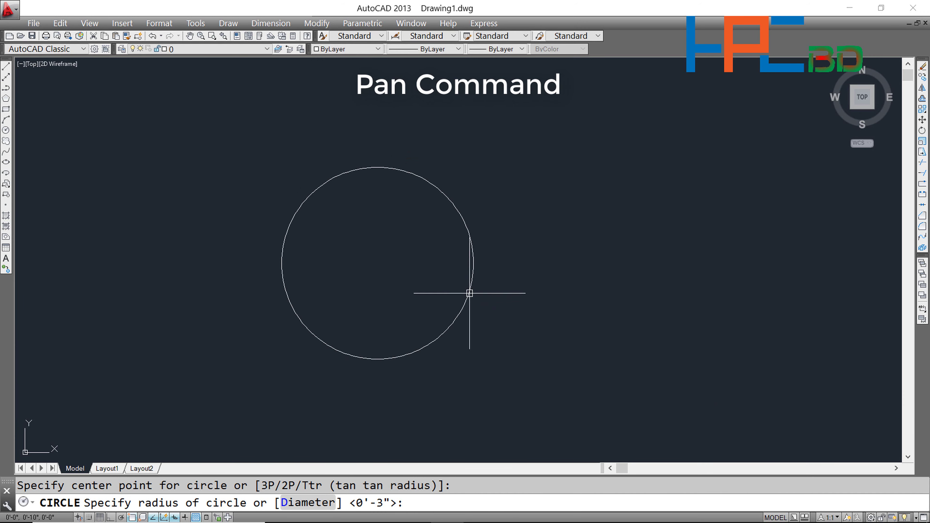
click(469, 294)
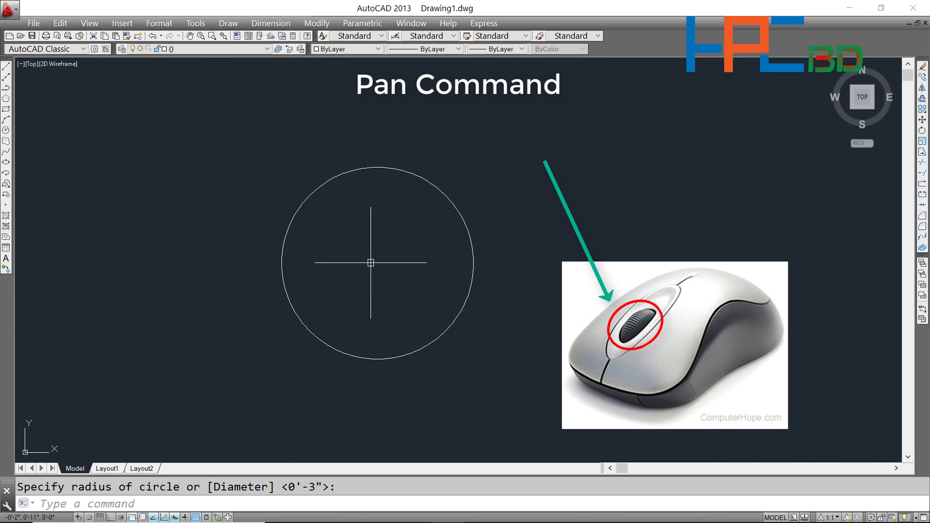
Pan and zoom with the mouse wheel, moving the circle toward the canvas centre.
middle_drag(370, 263, 364, 269)
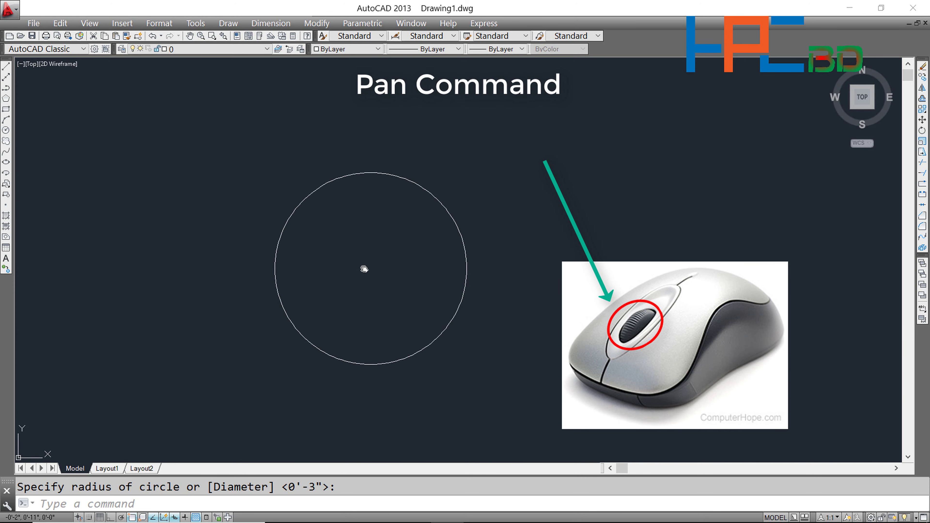
scroll(364, 269, down, 4)
scroll(364, 268, up, 2)
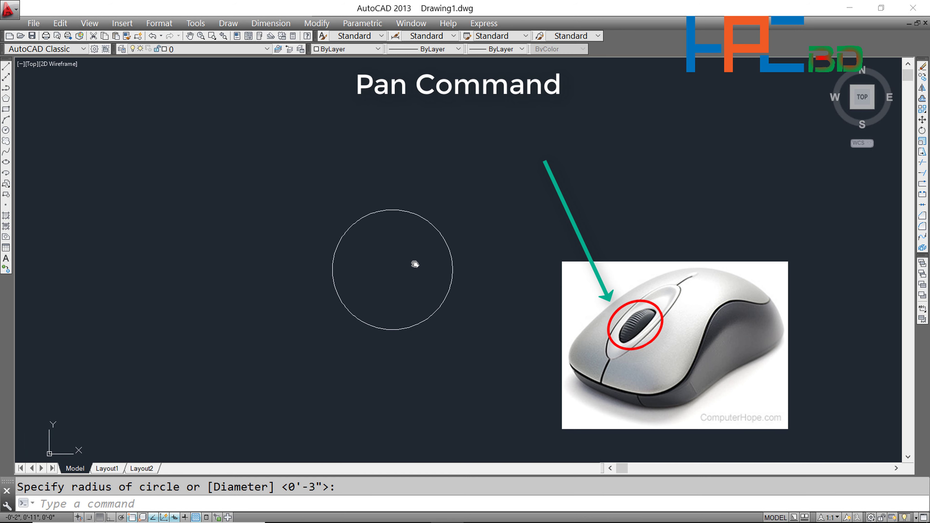
mouse_move(415, 264)
middle_down()
mouse_move(424, 289)
mouse_move(470, 288)
mouse_move(465, 305)
mouse_move(505, 294)
mouse_move(527, 254)
mouse_move(527, 222)
mouse_move(468, 254)
mouse_move(445, 251)
mouse_move(474, 266)
mouse_move(470, 291)
mouse_move(490, 316)
middle_up()
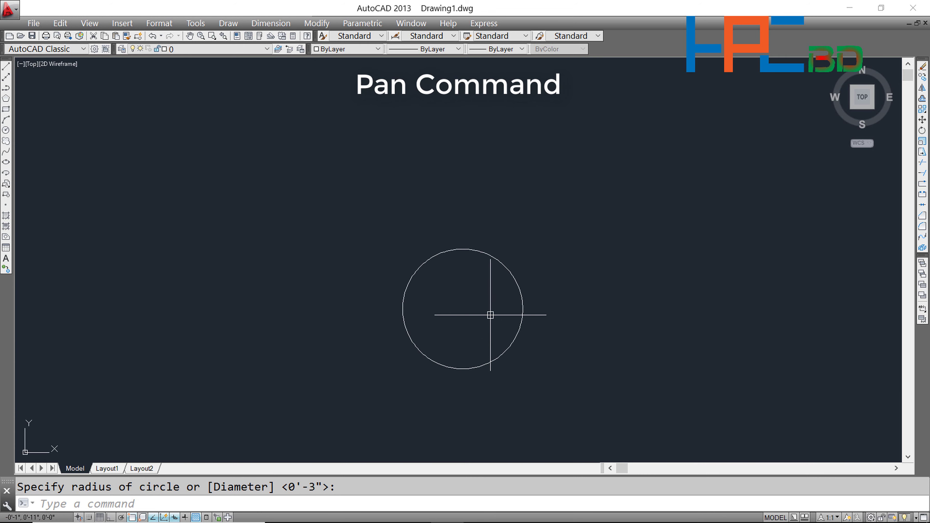